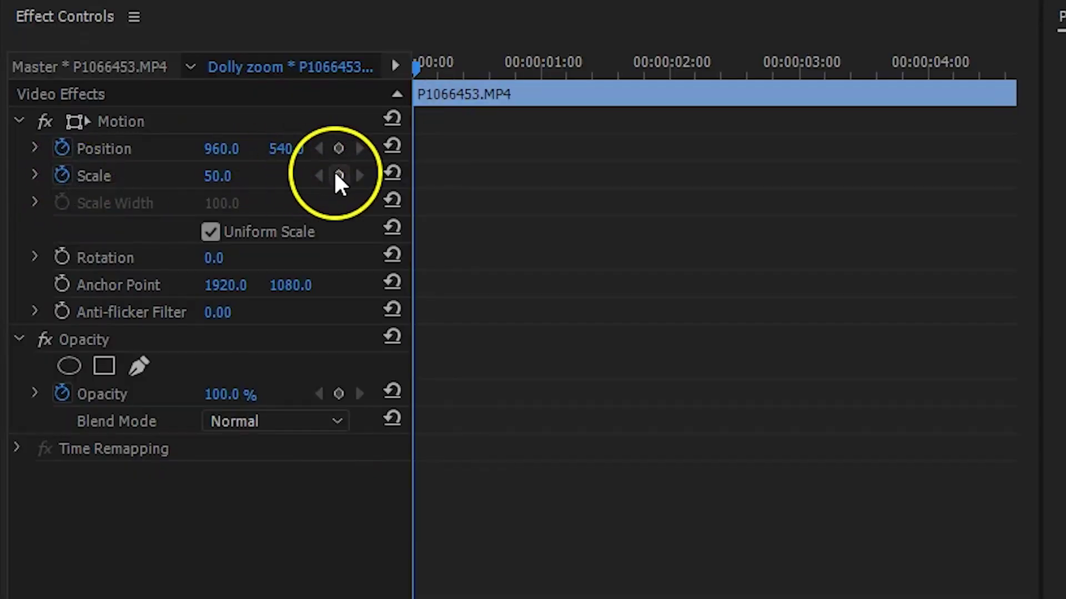
Step: Keyframe the circle's Scale down from 100 to 29.0 at the clip end, then play it from the start
{"action": "left_click", "coordinate": [338, 175]}
{"action": "left_click", "coordinate": [339, 148]}
{"action": "left_click", "coordinate": [509, 67]}
{"action": "key", "text": "End"}
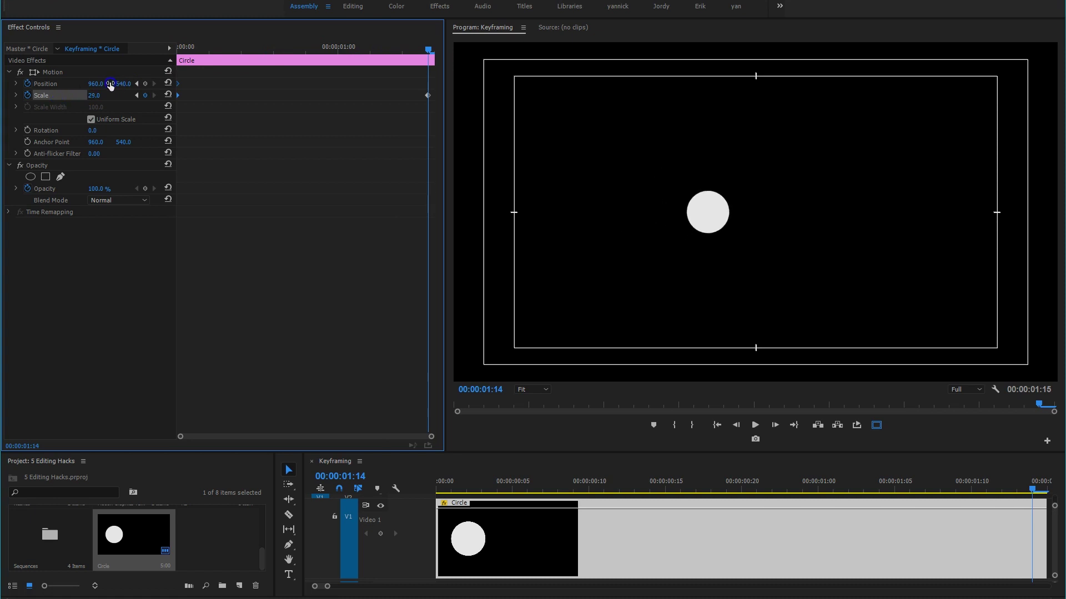
{"action": "key", "text": "space"}
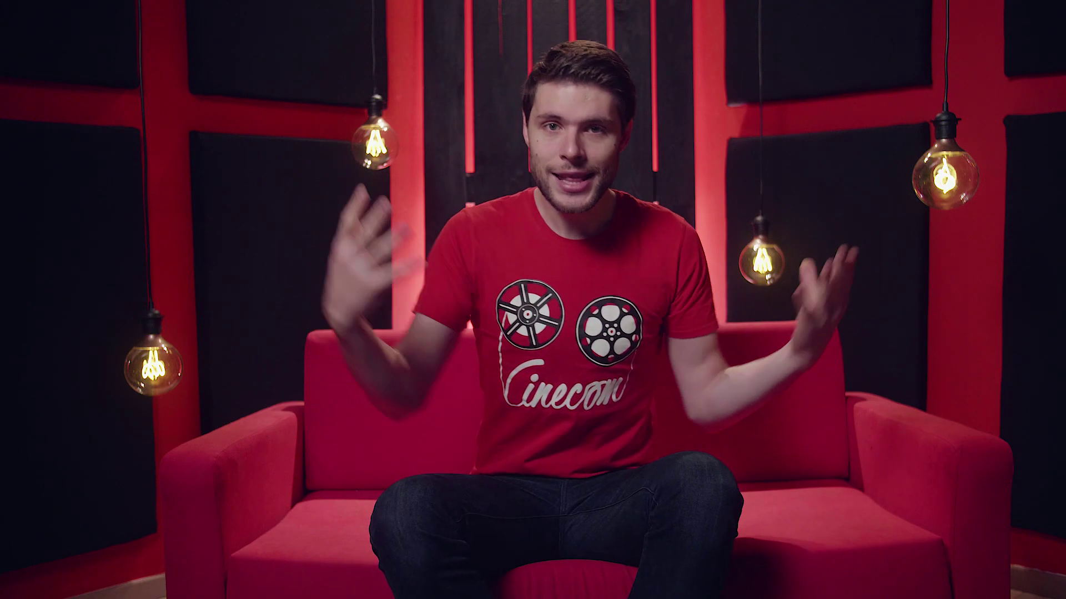
Step: Give the circle's starting keyframes Ease Out temporal interpolation
{"action": "right_click", "coordinate": [408, 149]}
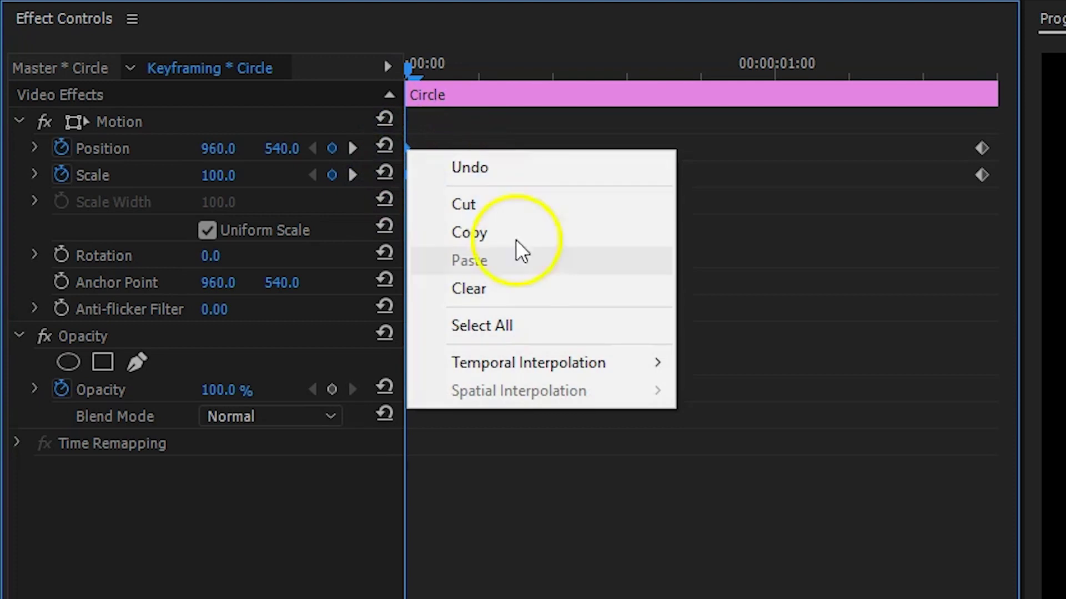
{"action": "mouse_move", "coordinate": [586, 361]}
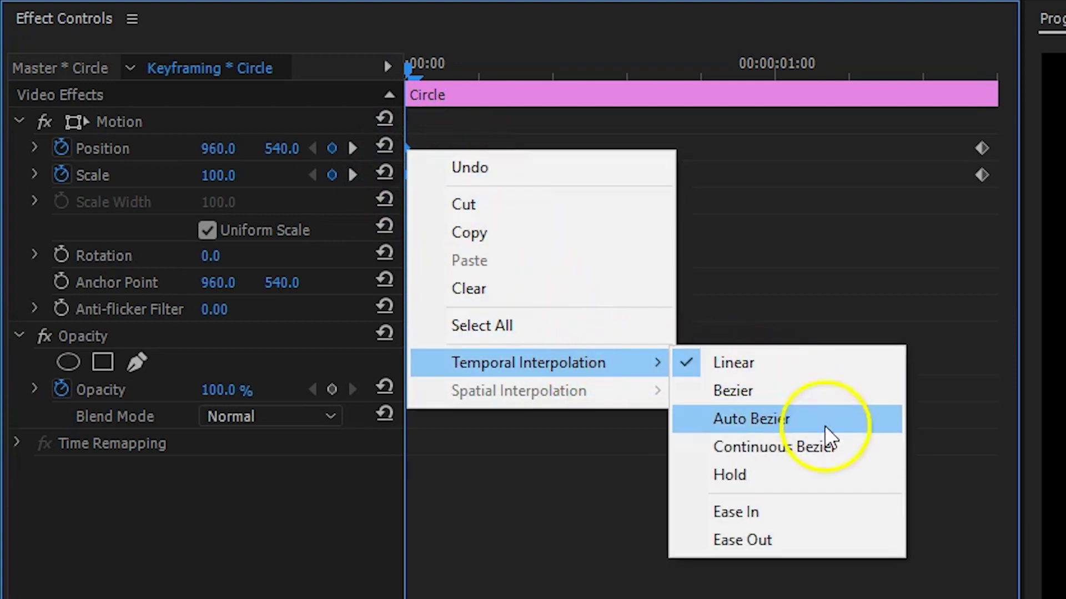
{"action": "left_click", "coordinate": [853, 549]}
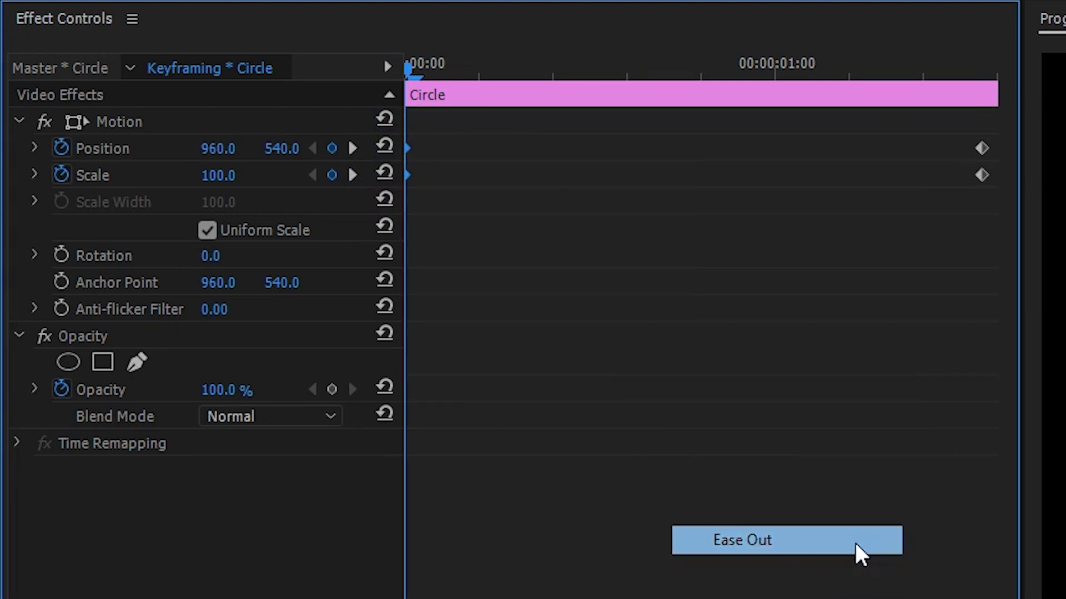
Step: Give the final Position and Scale keyframes Ease In temporal interpolation
{"action": "left_click_drag", "start_coordinate": [1031, 202], "coordinate": [1036, 231]}
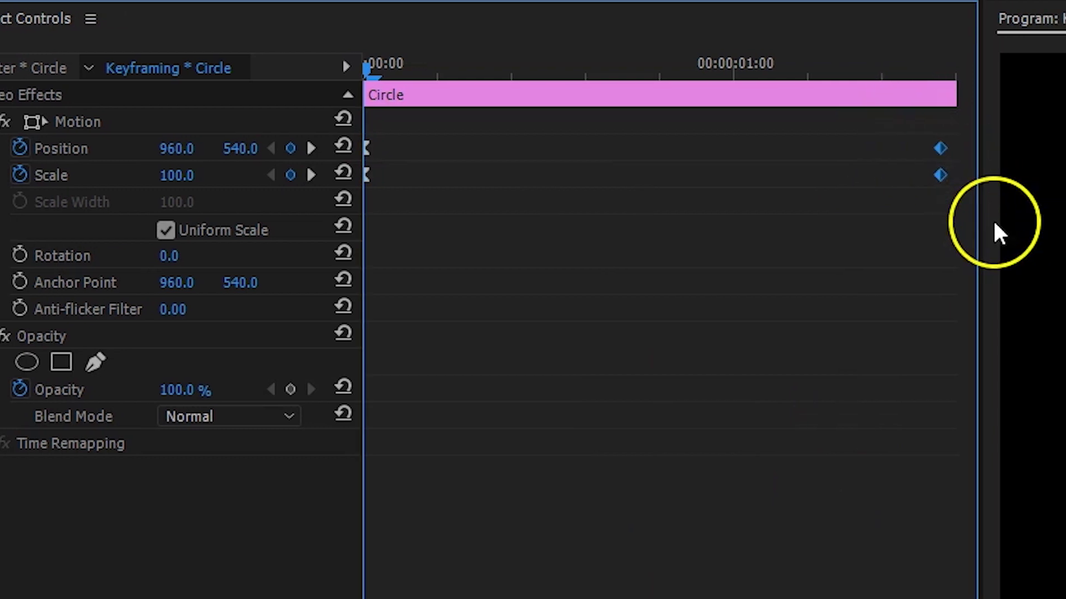
{"action": "right_click", "coordinate": [981, 148]}
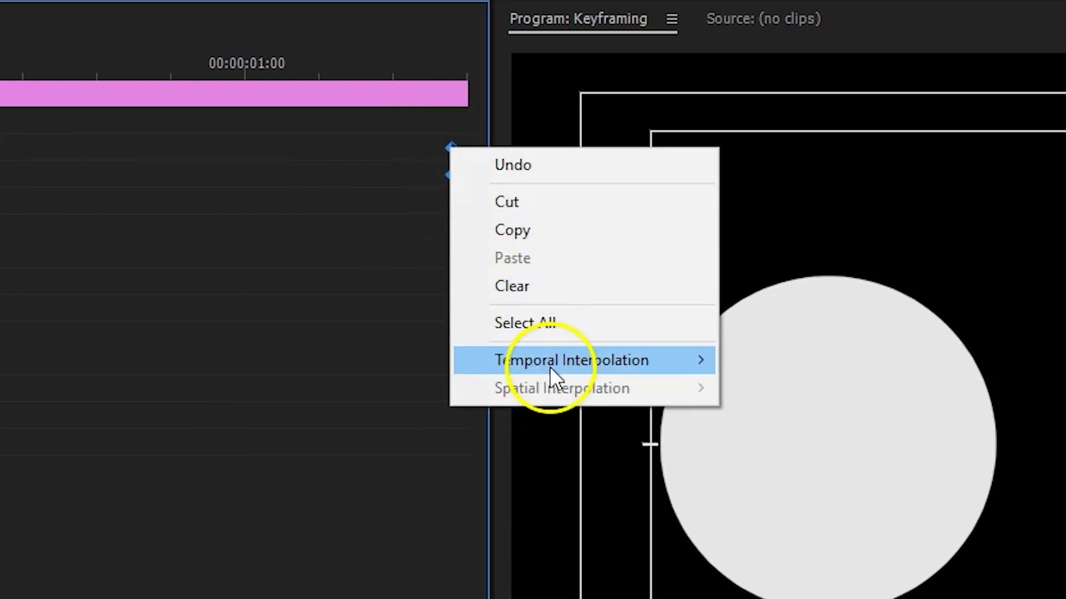
{"action": "mouse_move", "coordinate": [551, 367]}
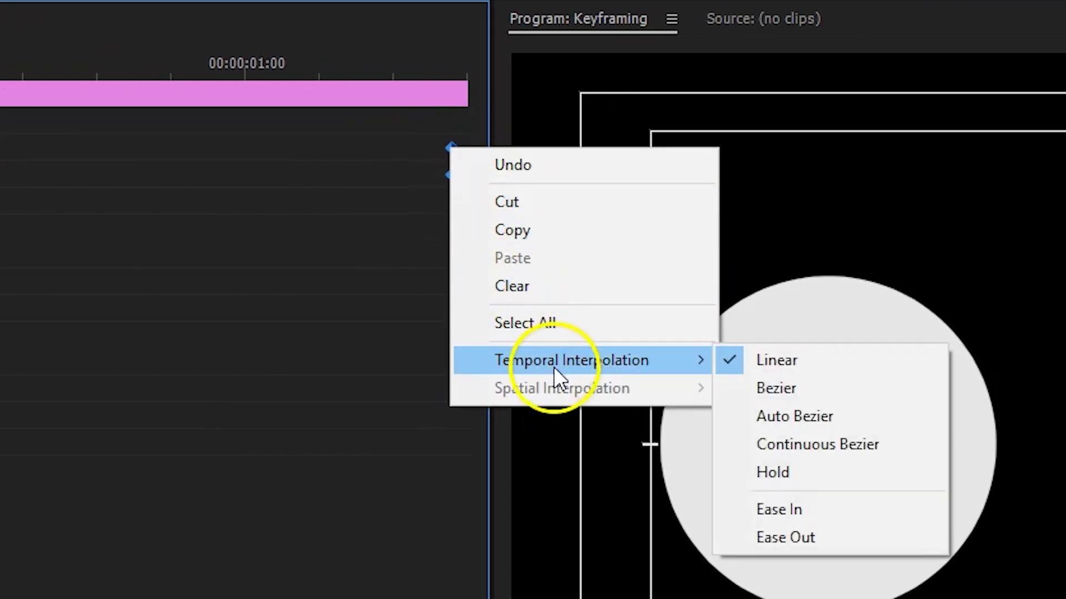
{"action": "left_click", "coordinate": [816, 514]}
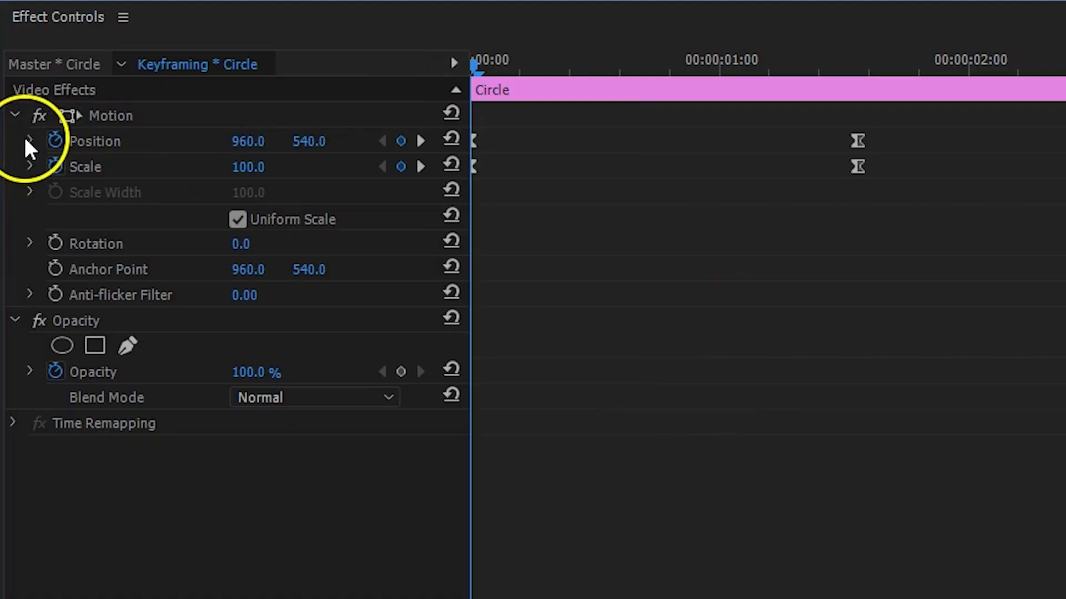
Step: Expand the Position property to reveal its eased velocity curve
{"action": "left_click", "coordinate": [28, 142]}
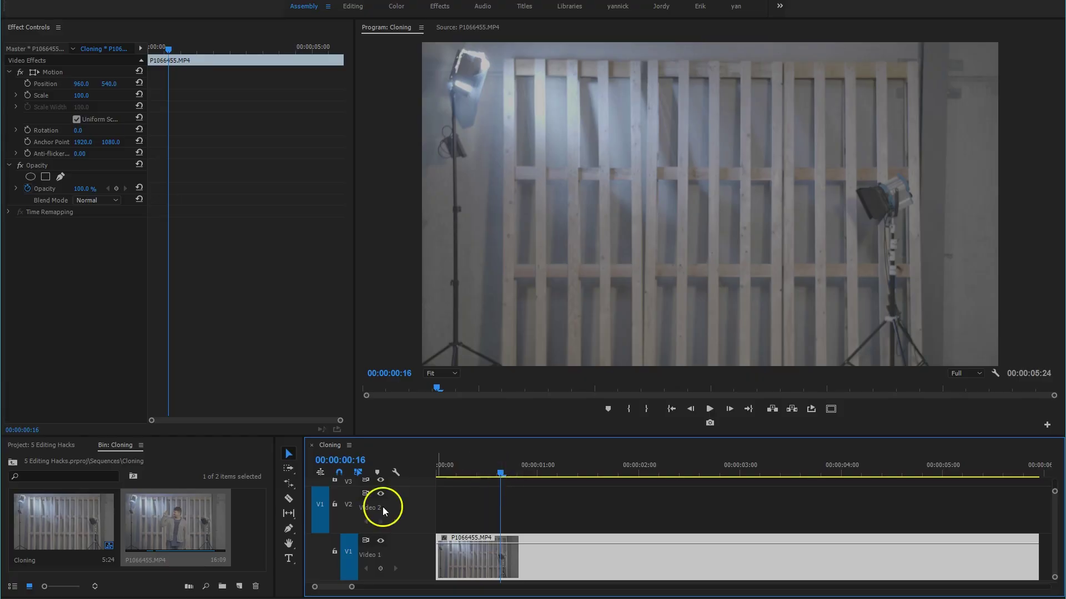
Step: Place the presenter take on Video 2 above the wall clip, starting it at a later playhead point
{"action": "left_click_drag", "start_coordinate": [177, 524], "coordinate": [509, 503]}
{"action": "left_click", "coordinate": [502, 487]}
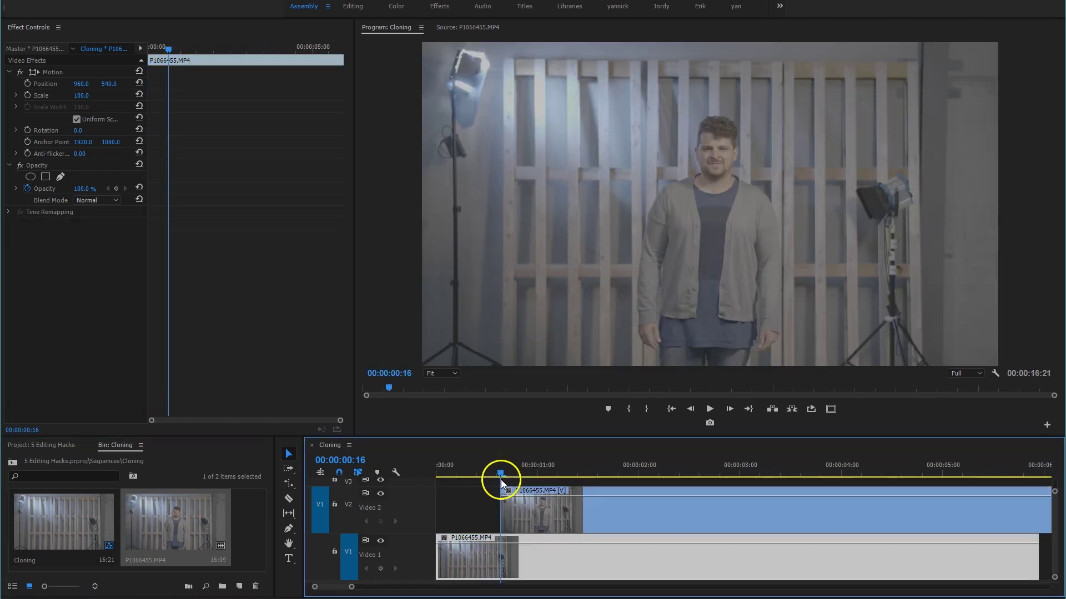
{"action": "left_click_drag", "start_coordinate": [636, 464], "coordinate": [684, 456]}
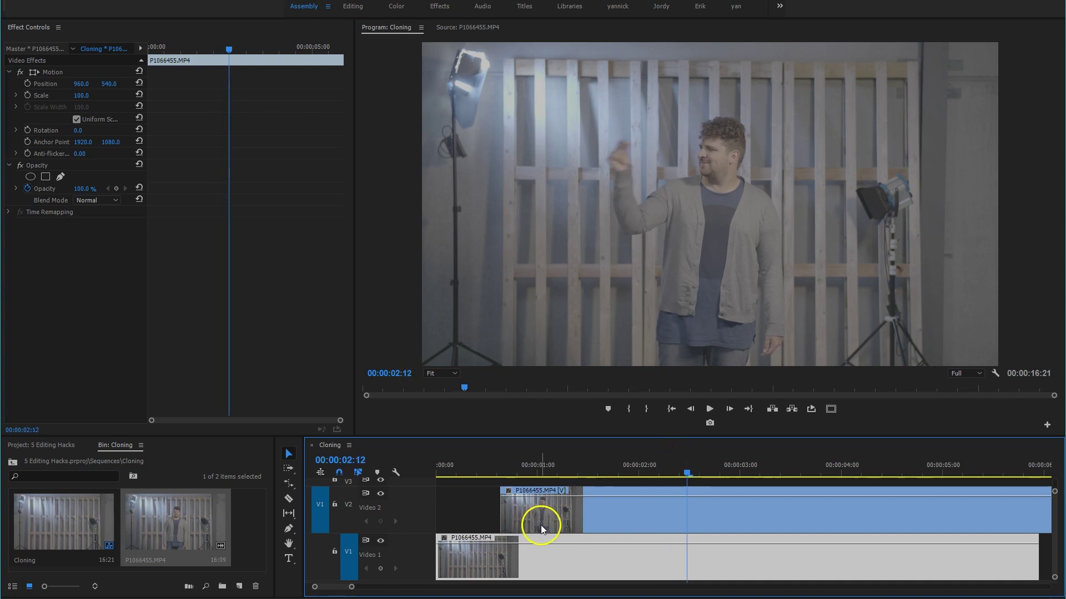
{"action": "left_click_drag", "start_coordinate": [542, 518], "coordinate": [698, 505]}
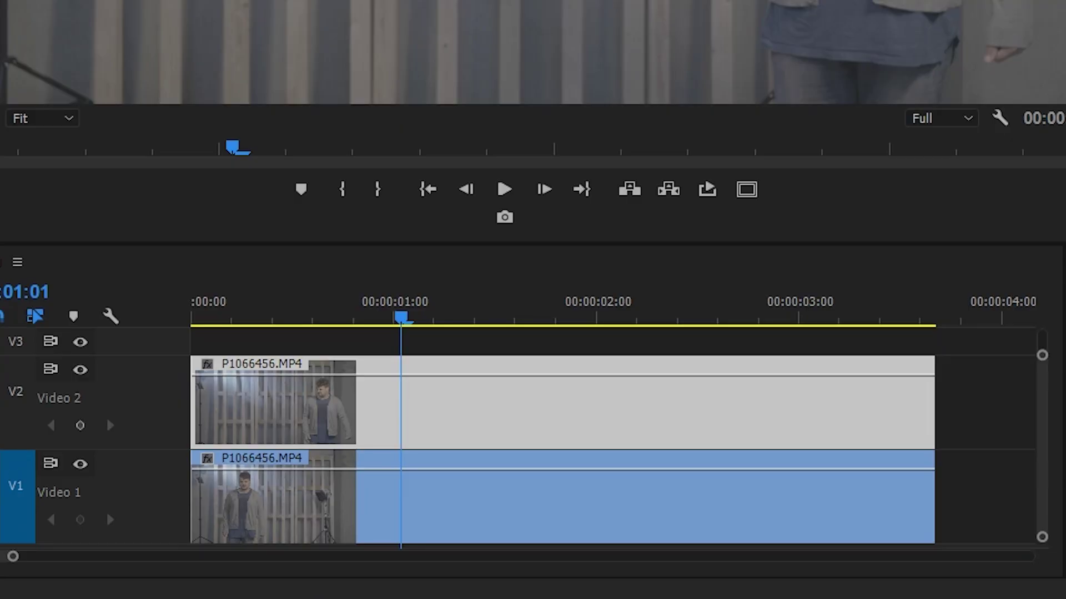
Step: Find the Crop effect by searching 'crop' and apply it to the Video 2 clone clip
{"action": "left_click", "coordinate": [109, 264]}
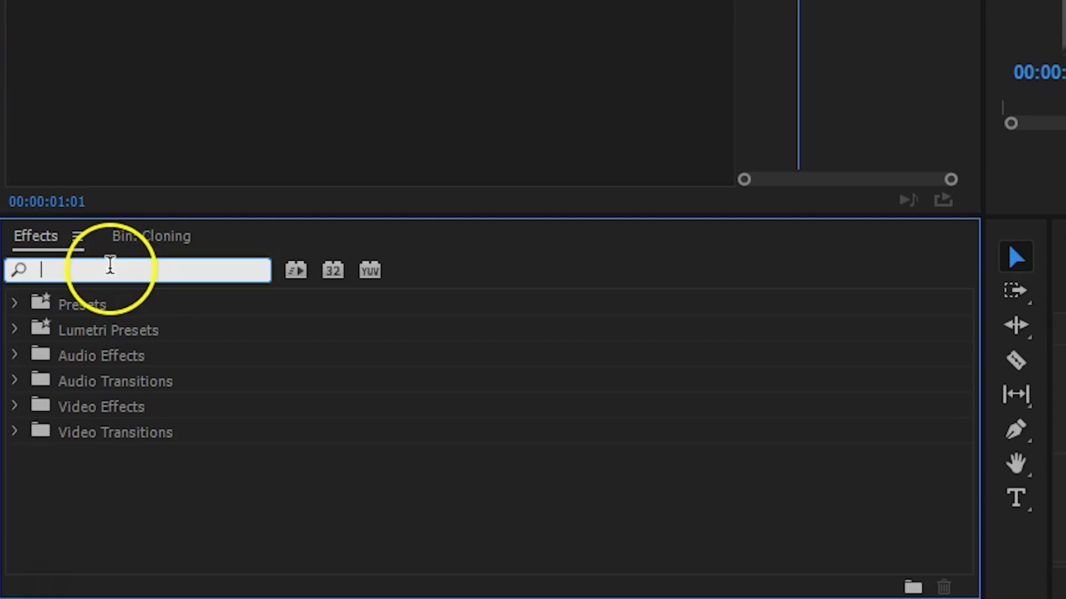
{"action": "type", "text": "crop"}
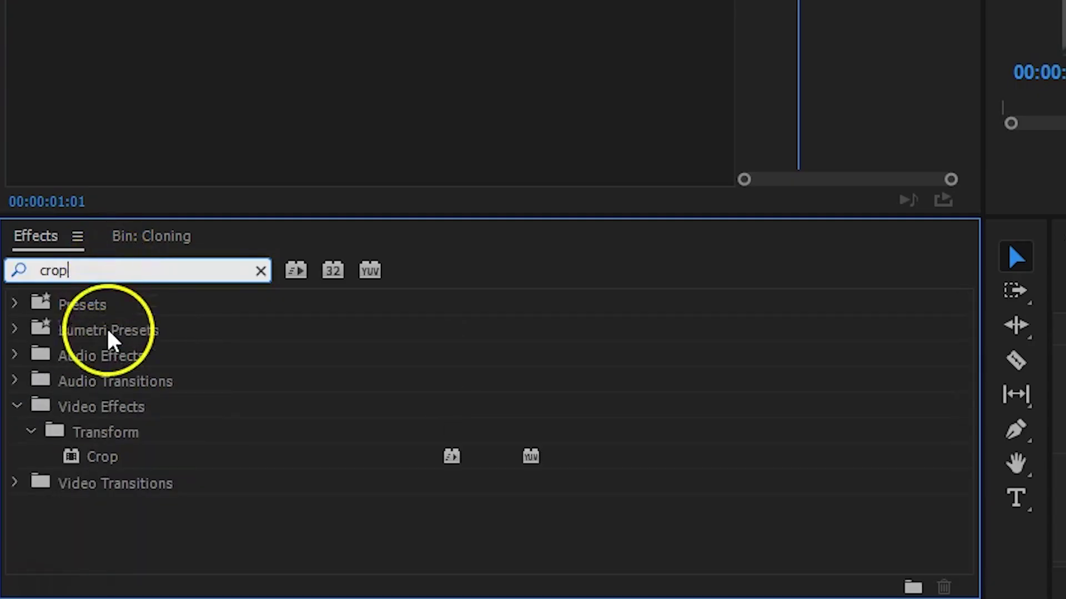
{"action": "left_click_drag", "start_coordinate": [119, 458], "coordinate": [567, 439]}
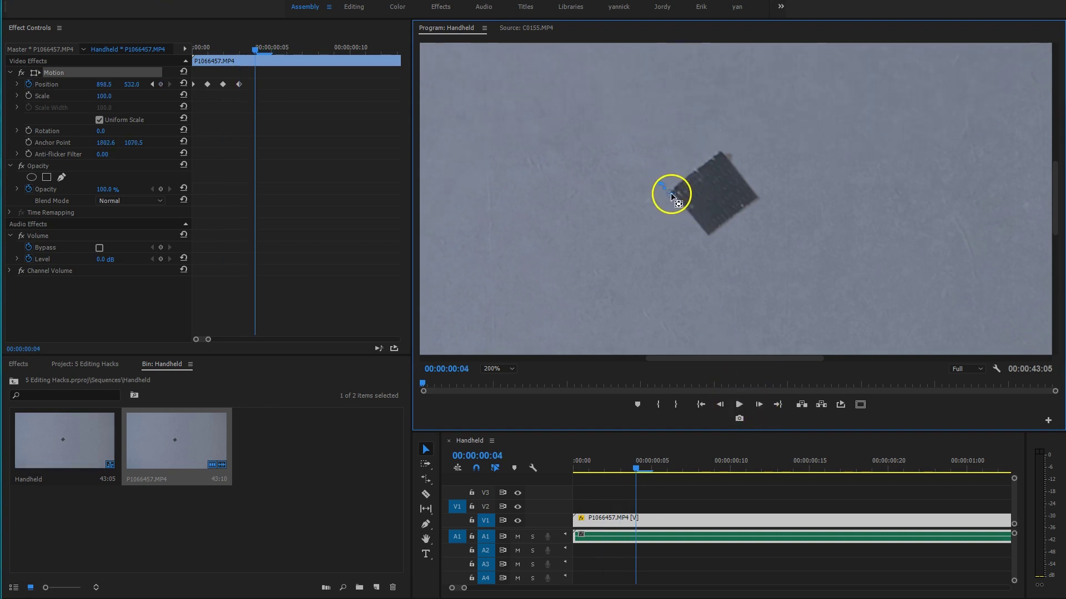
Step: Keyframe Position frame by frame to keep the dark square centred, and enlarge Scale to 112.3
{"action": "left_click_drag", "start_coordinate": [670, 192], "coordinate": [669, 191]}
{"action": "left_click", "coordinate": [759, 404]}
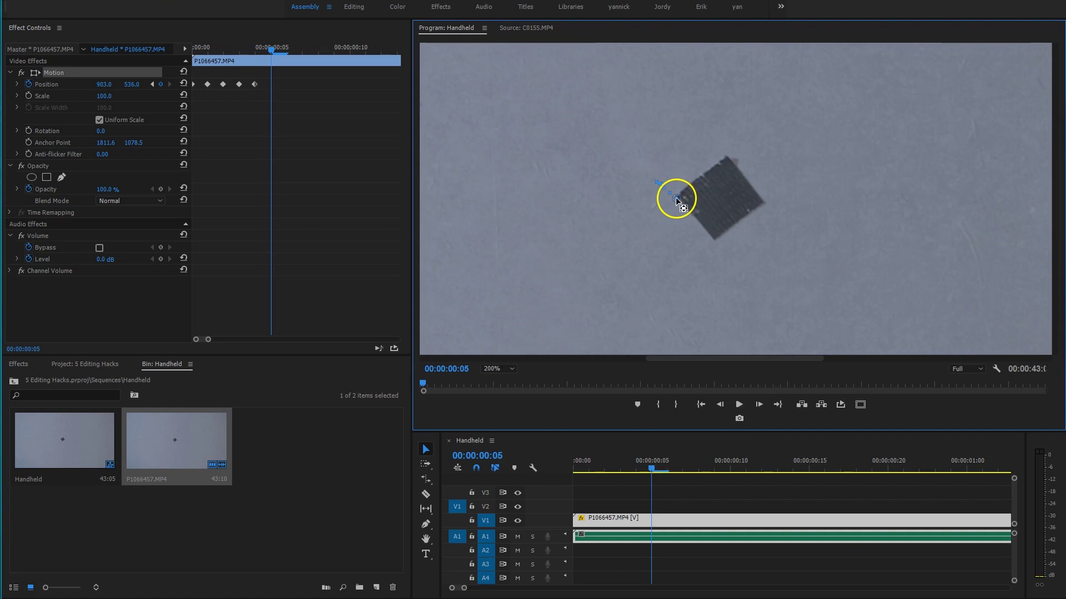
{"action": "left_click", "coordinate": [759, 404]}
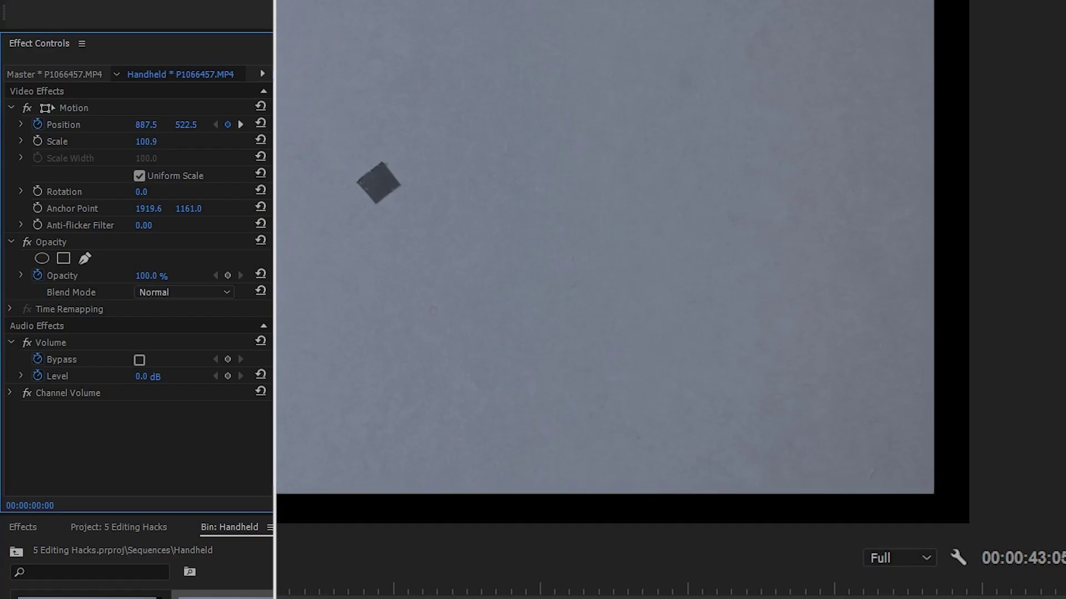
{"action": "left_click_drag", "start_coordinate": [146, 141], "coordinate": [212, 147]}
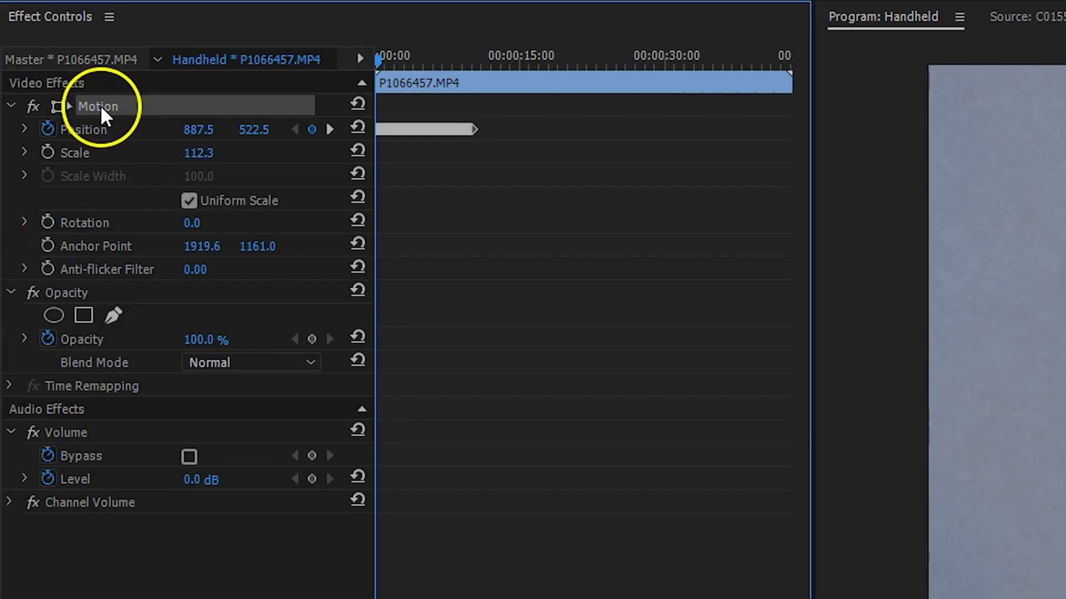
Step: Copy the clip's Motion settings for pasting onto another clip
{"action": "right_click", "coordinate": [101, 106]}
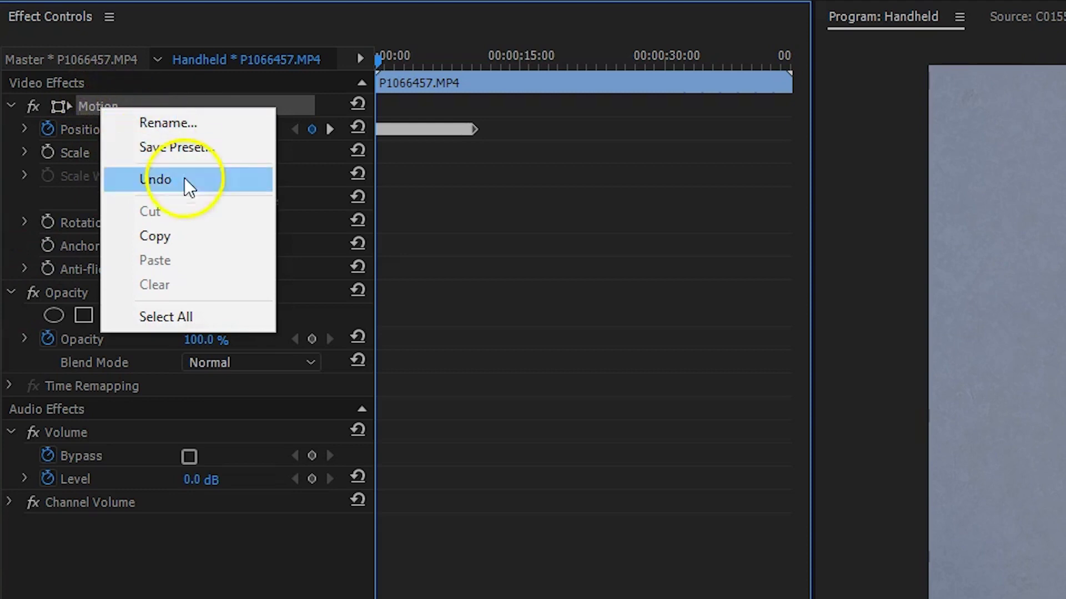
{"action": "left_click", "coordinate": [210, 231]}
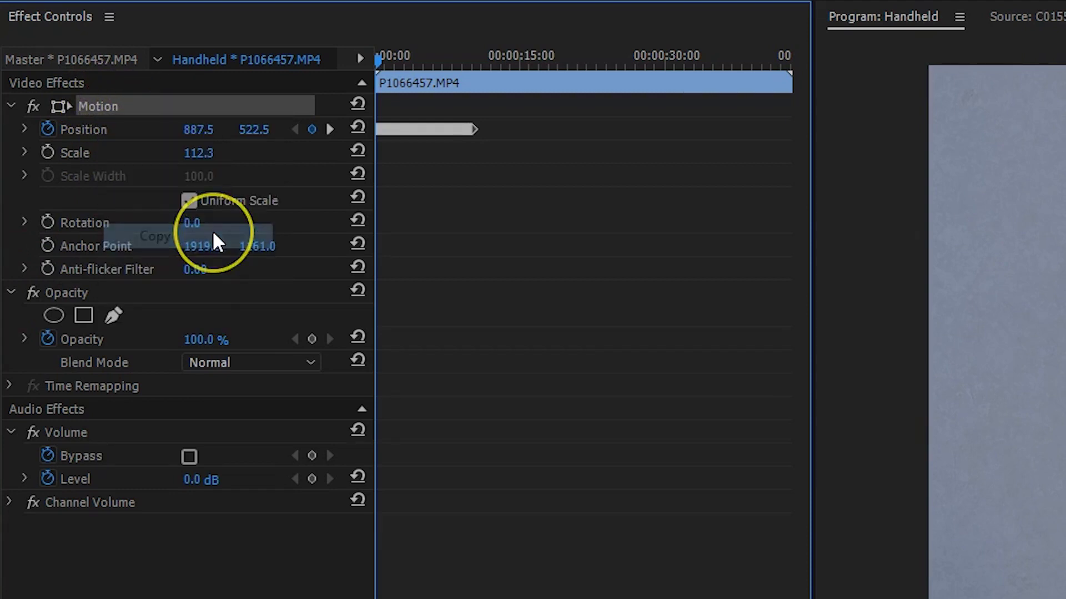
{"action": "right_click", "coordinate": [299, 238]}
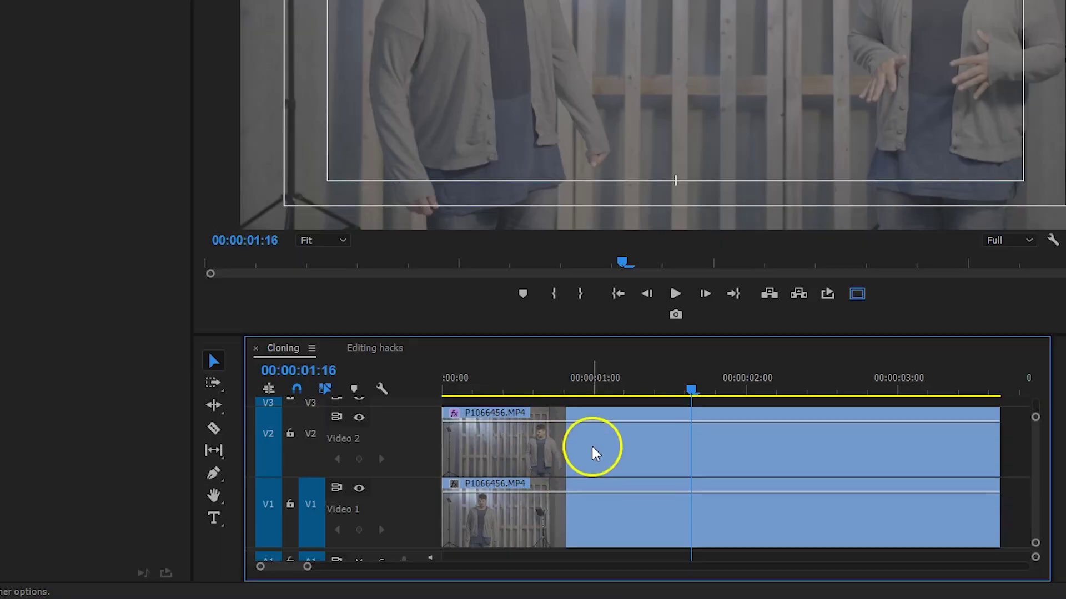
Step: Nest both clone clips into a sequence named 'handheld motion'
{"action": "left_click", "coordinate": [590, 448]}
{"action": "left_click", "coordinate": [625, 502], "text": "shift"}
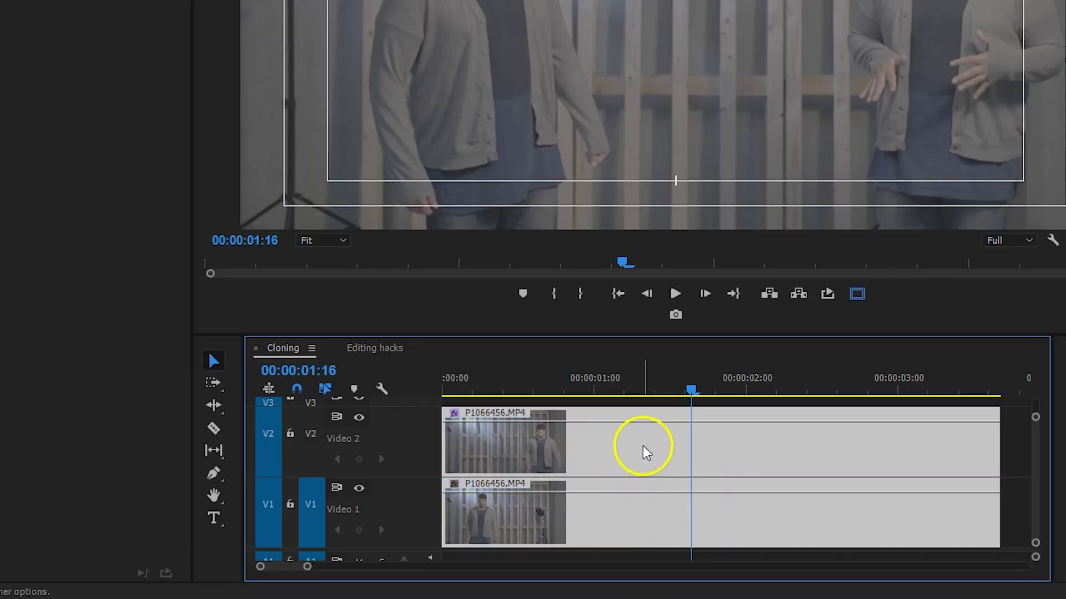
{"action": "right_click", "coordinate": [644, 452]}
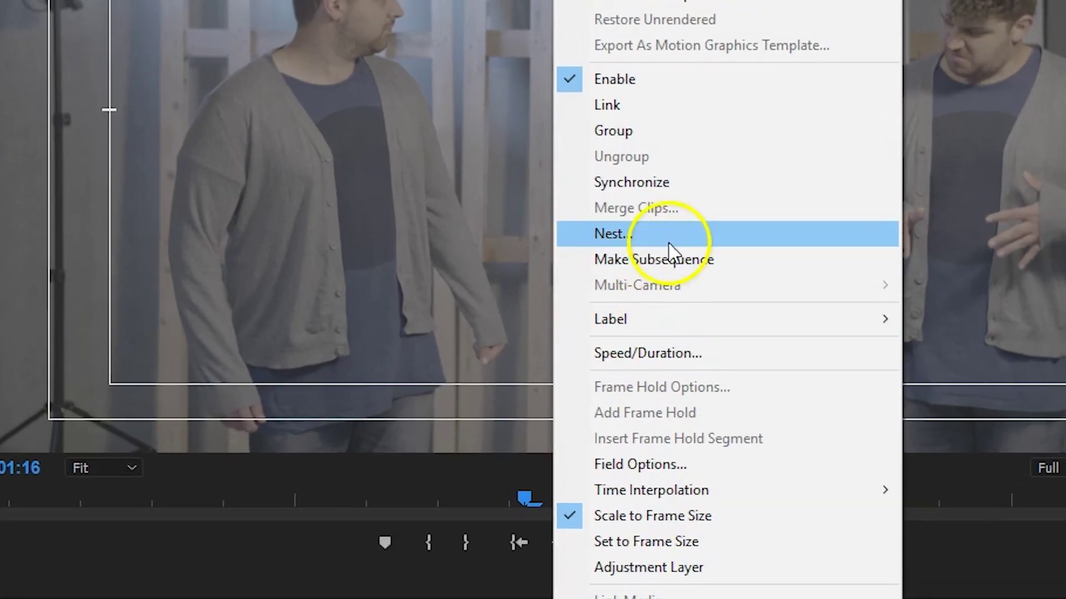
{"action": "left_click", "coordinate": [726, 76]}
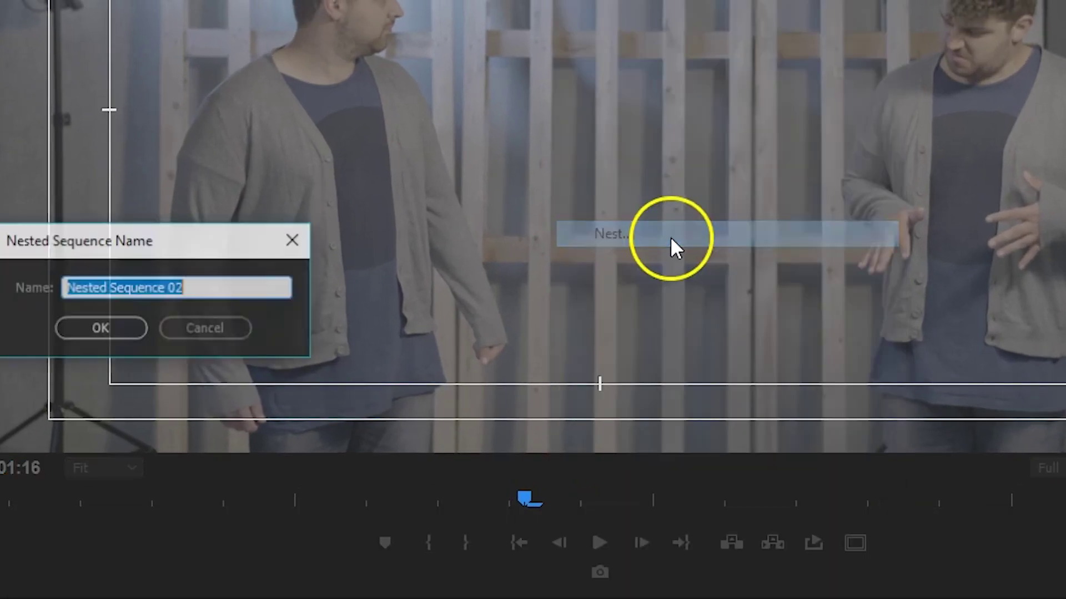
{"action": "type", "text": "handheld motion"}
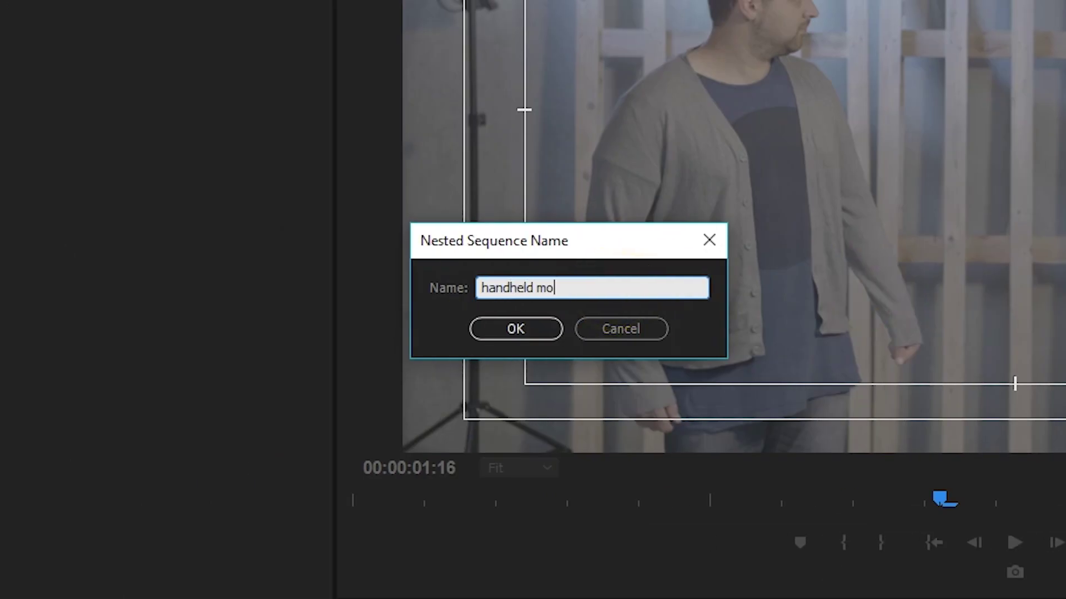
{"action": "key", "text": "Return"}
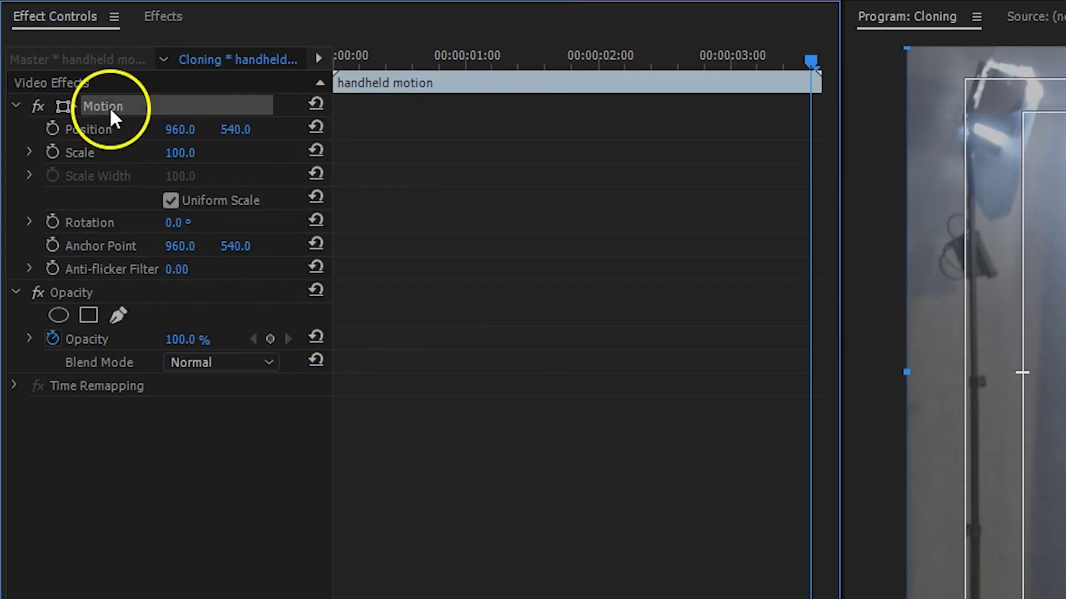
Step: Paste the copied Motion onto the nested clip, then split the punch clip at 00:00:04:01
{"action": "right_click", "coordinate": [108, 107]}
{"action": "left_click", "coordinate": [211, 257]}
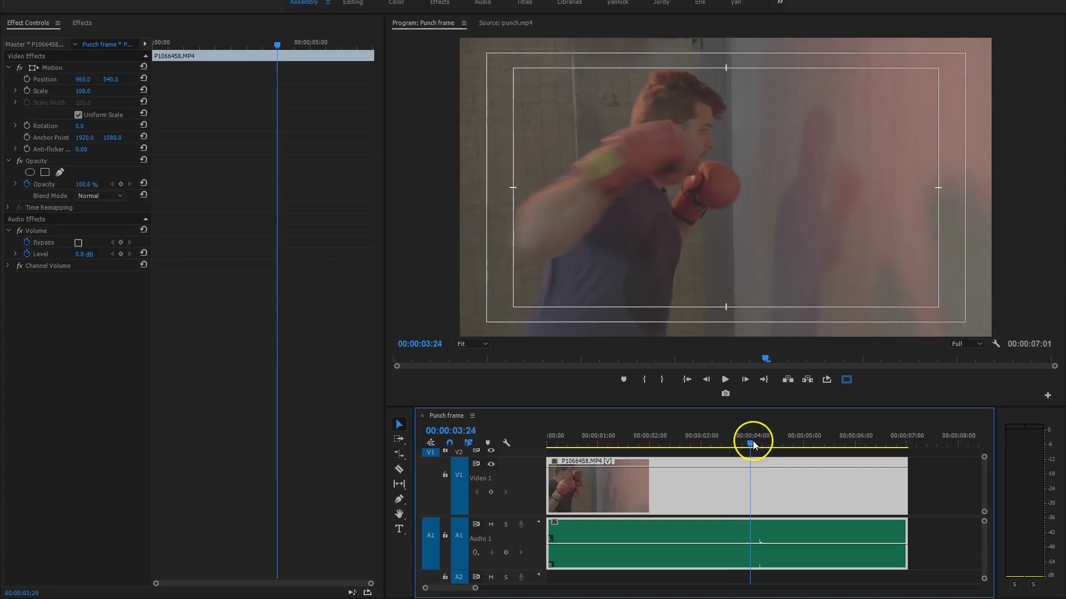
{"action": "key", "text": "ctrl+k"}
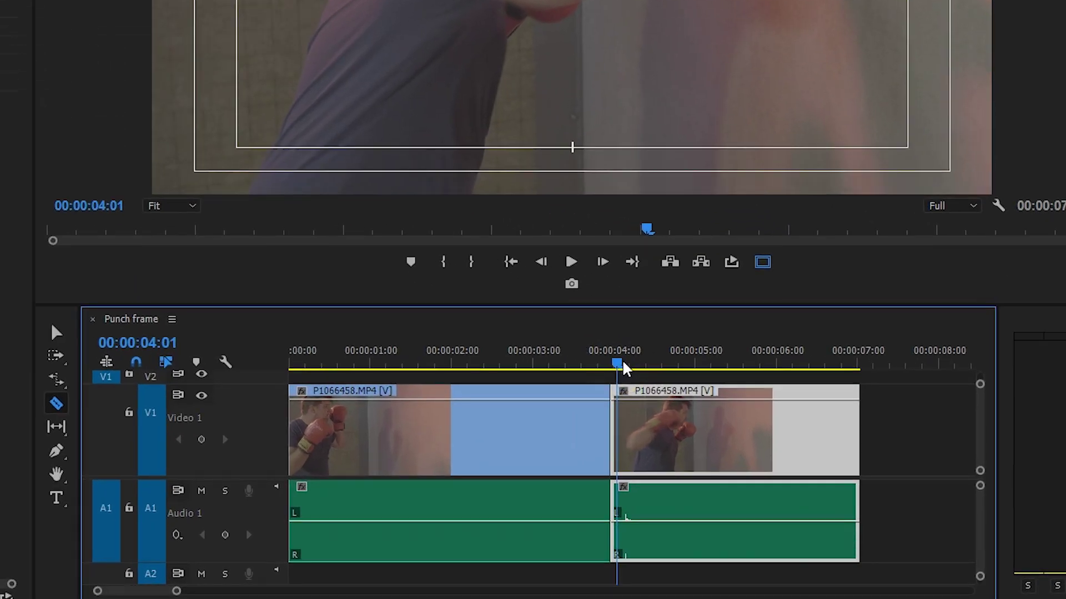